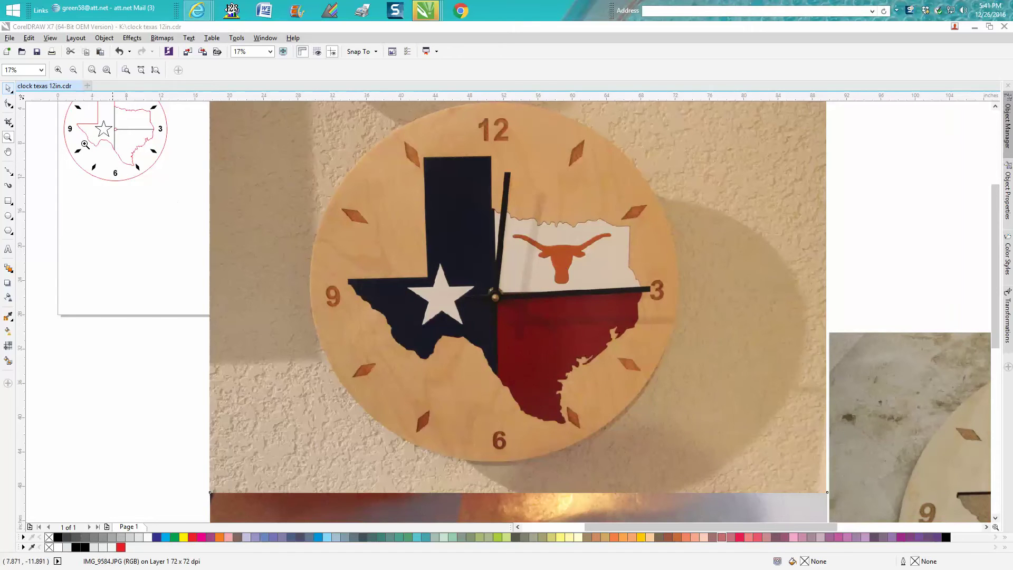
# - Zoom out to show the clock cut drawing beside all three finished-clock photos
pyautogui.click(9, 88)
pyautogui.press('F3')
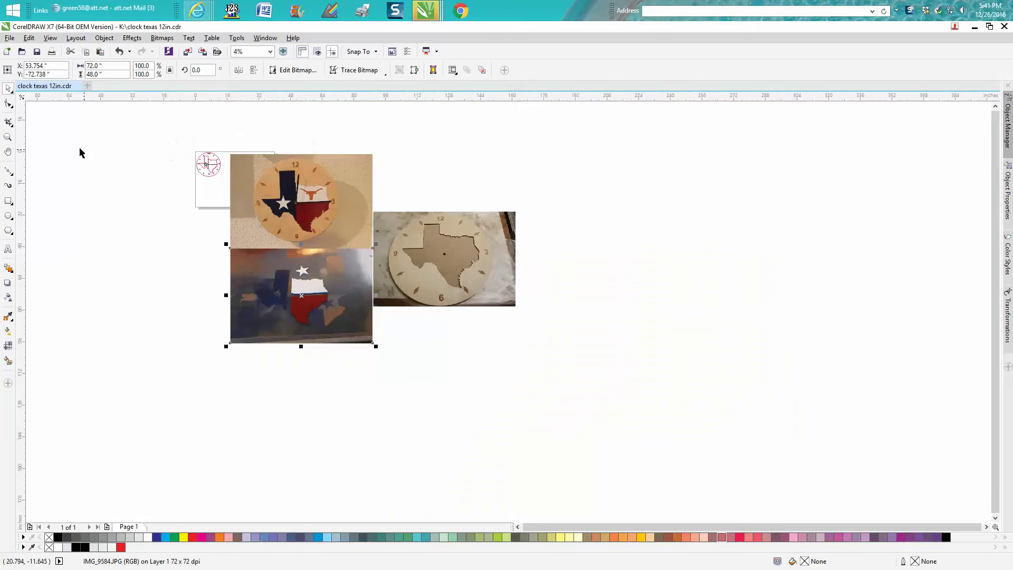
pyautogui.click(8, 137)
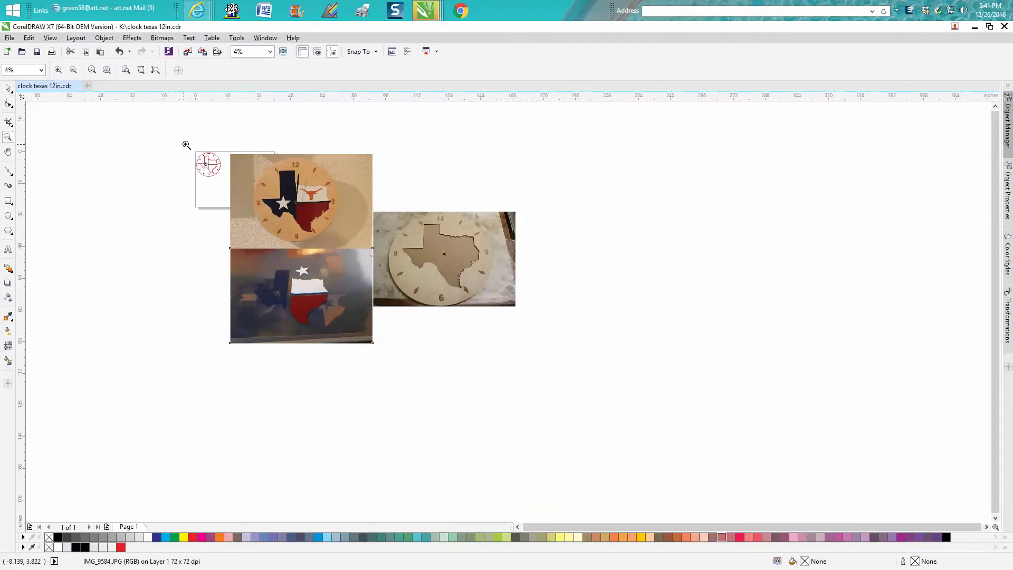
pyautogui.click(233, 185)
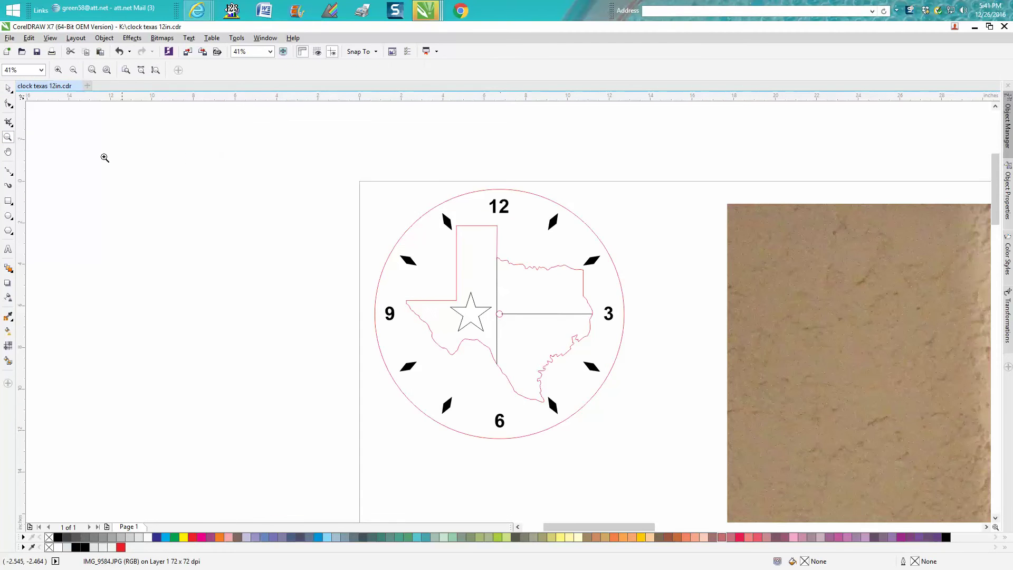
pyautogui.click(8, 90)
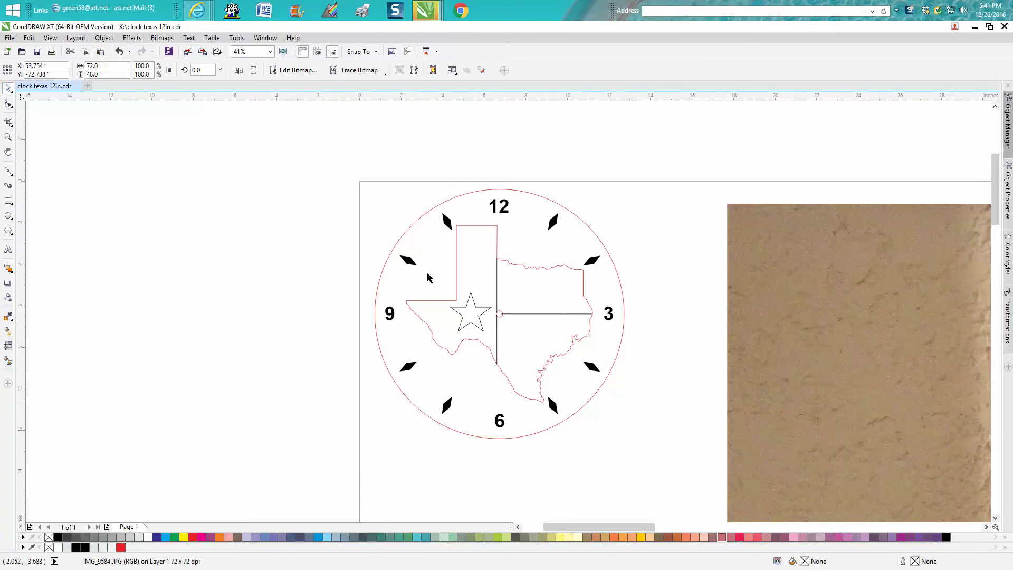
pyautogui.click(497, 291)
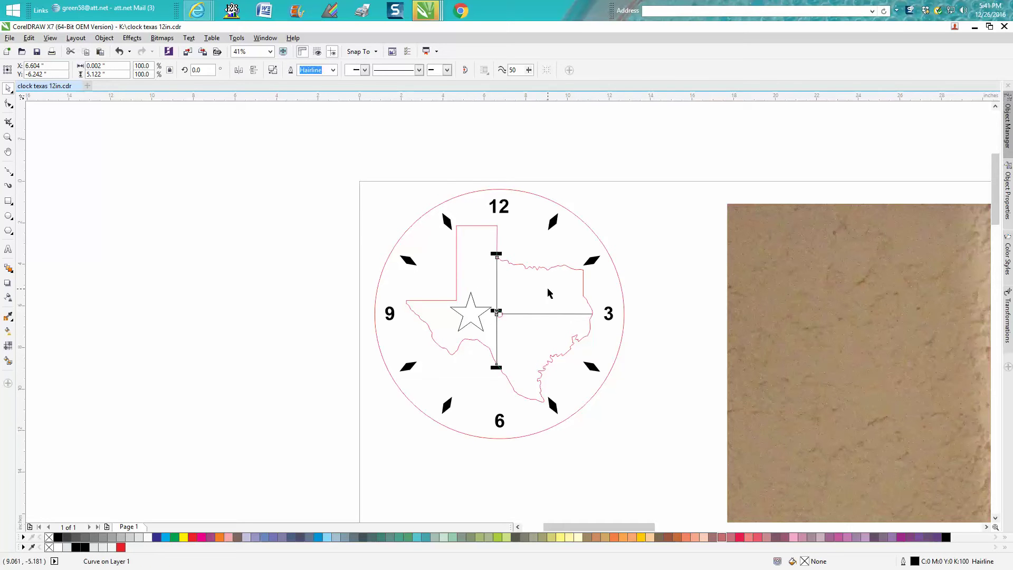
pyautogui.click(549, 338)
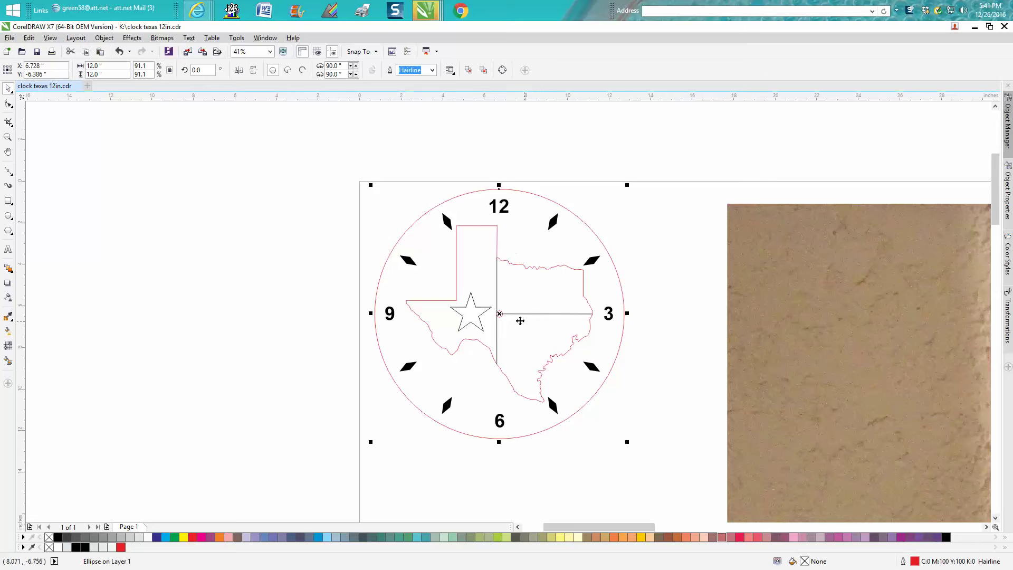
pyautogui.scroll(-5, 518, 320)
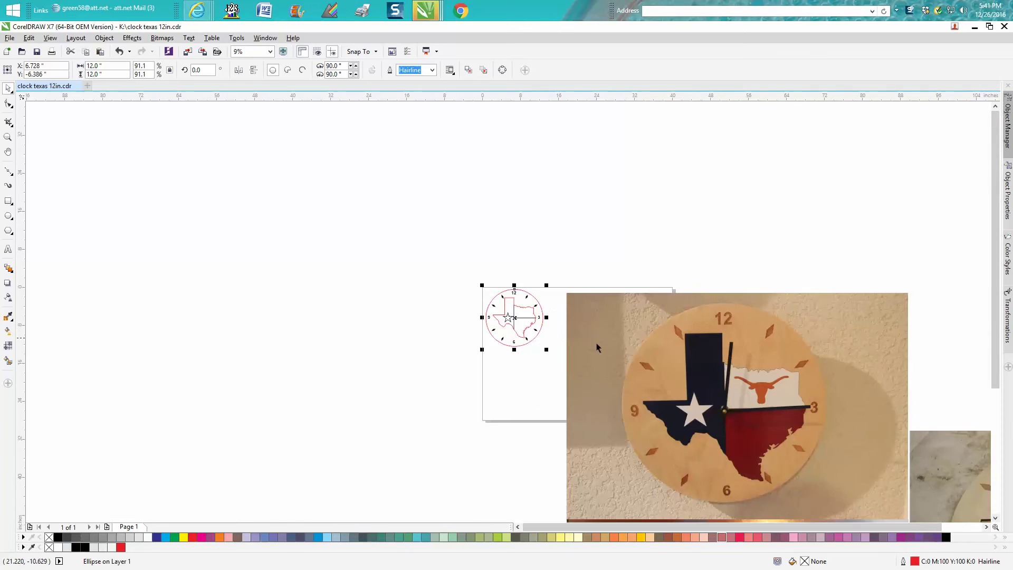
pyautogui.click(8, 137)
pyautogui.moveTo(630, 309); pyautogui.dragTo(841, 501)
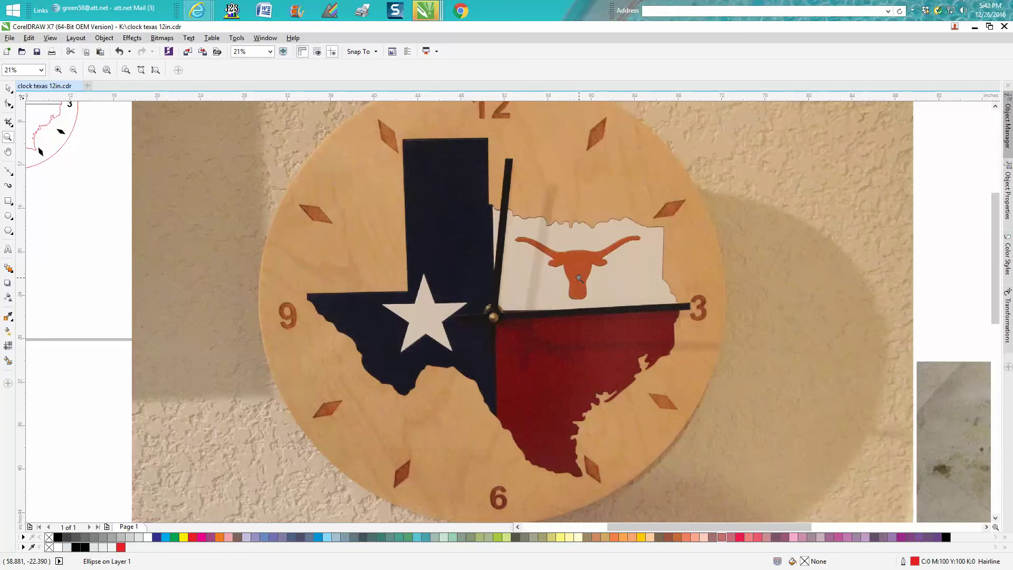
pyautogui.scroll(-2, 579, 277)
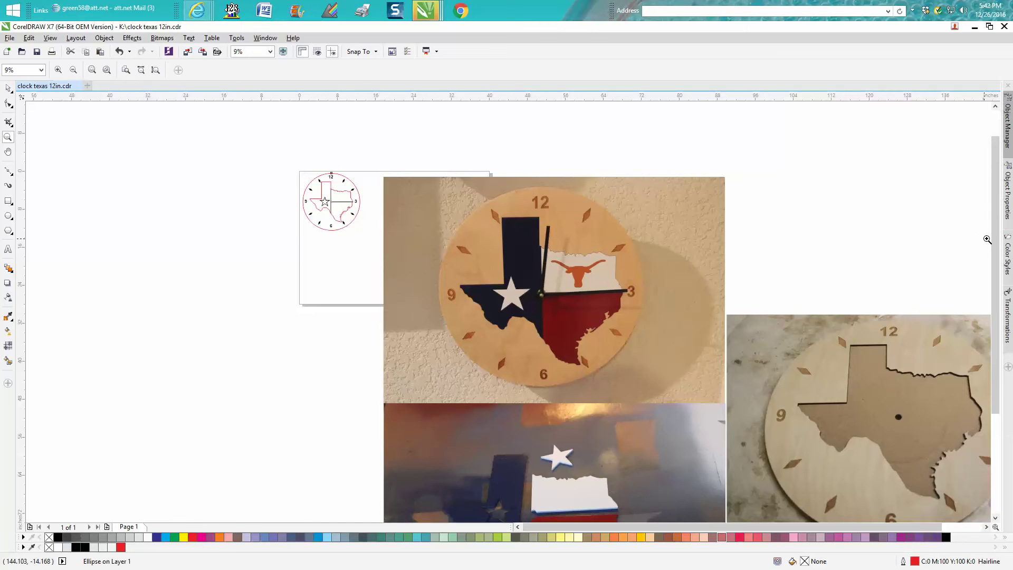
pyautogui.moveTo(996, 242); pyautogui.dragTo(992, 329)
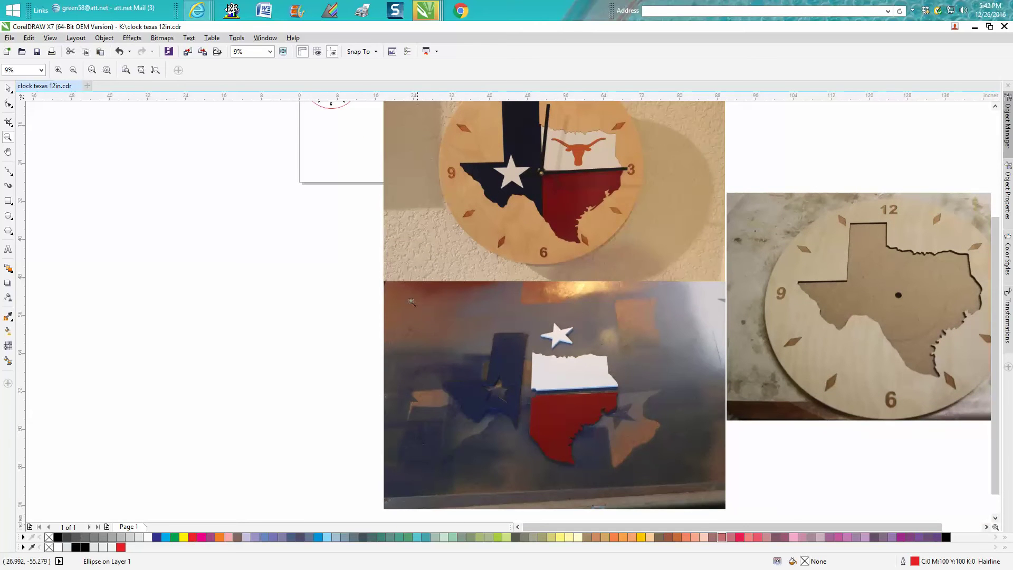
pyautogui.moveTo(411, 301); pyautogui.dragTo(641, 480)
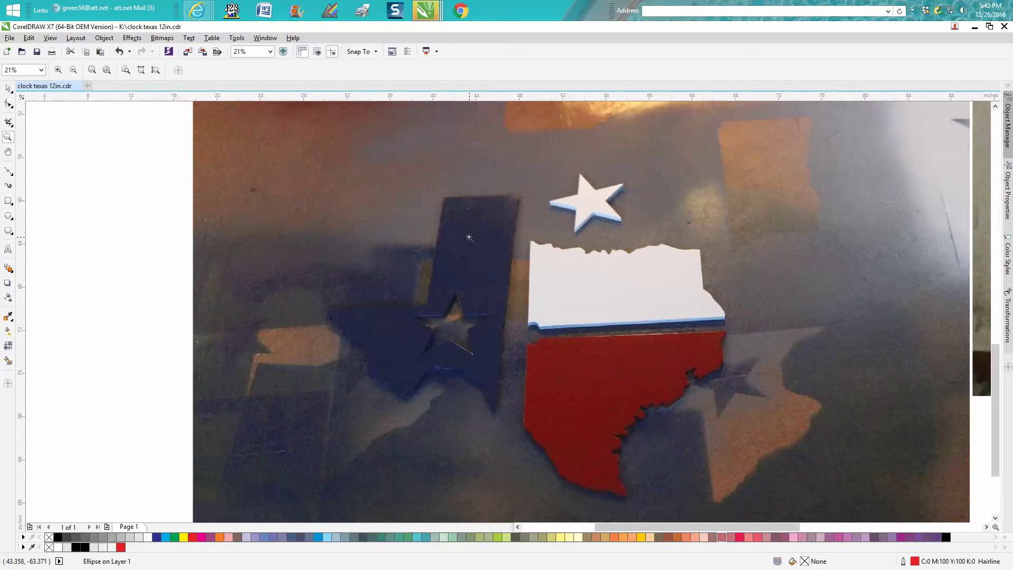
pyautogui.scroll(-3, 481, 244)
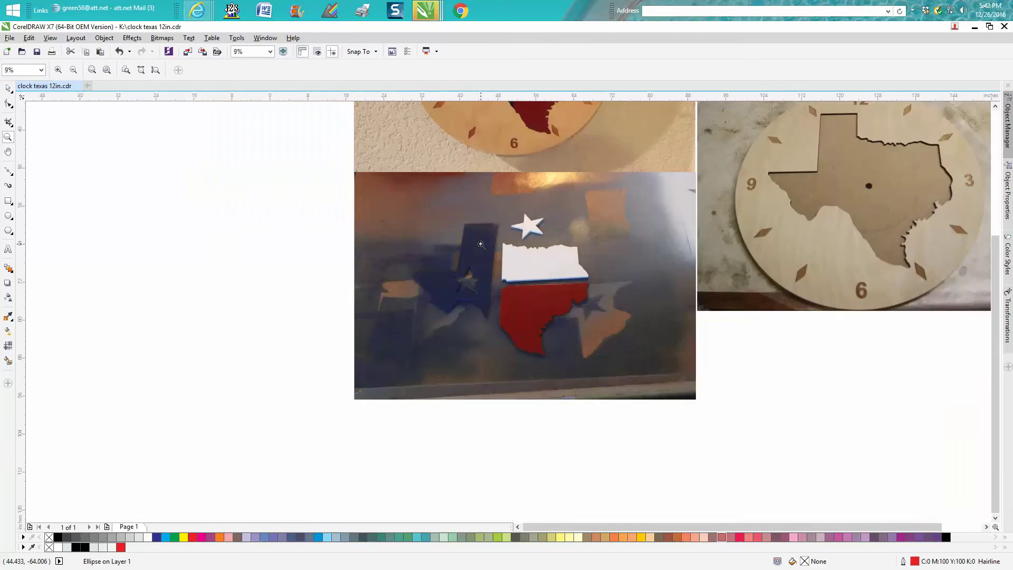
pyautogui.scroll(-2, 481, 245)
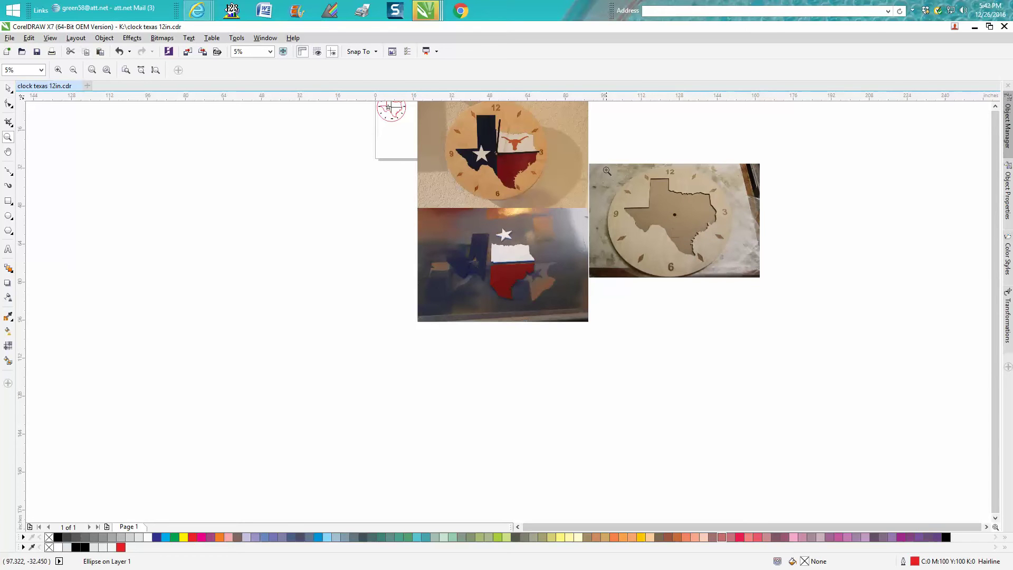
pyautogui.moveTo(606, 174); pyautogui.dragTo(739, 277)
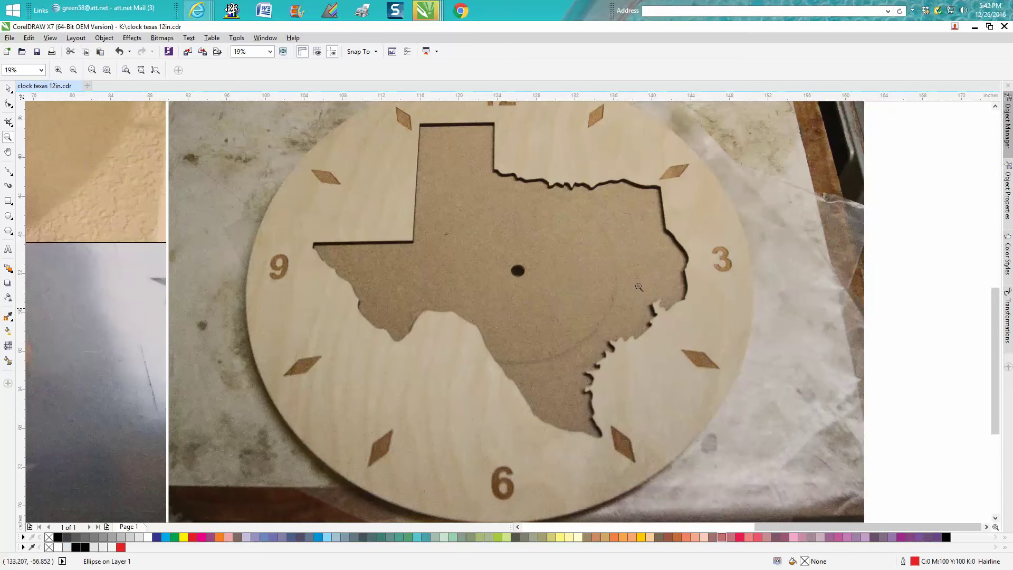
pyautogui.scroll(-1, 538, 262)
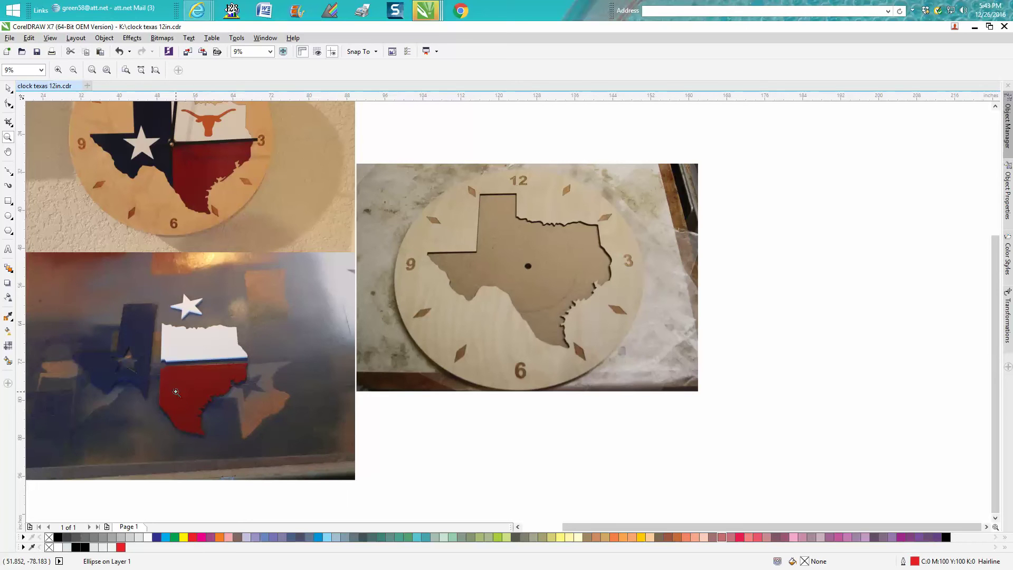
pyautogui.rightClick(181, 389)
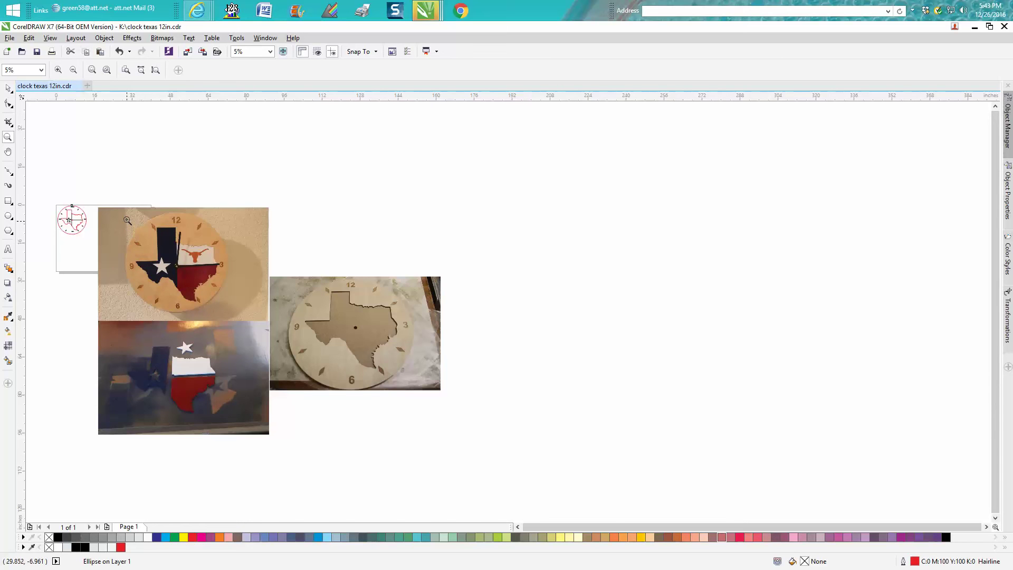
pyautogui.moveTo(127, 217); pyautogui.dragTo(246, 309)
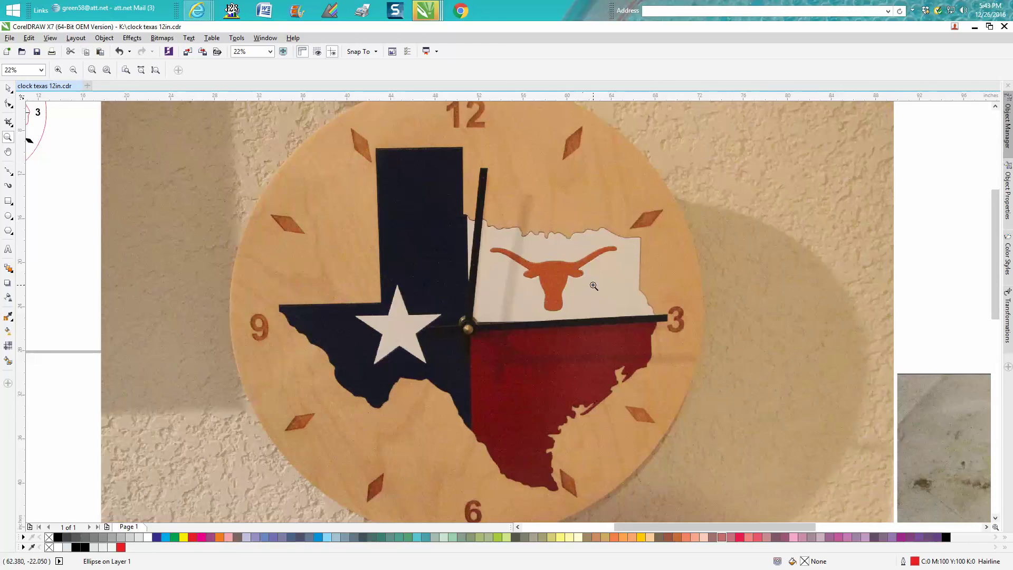
pyautogui.scroll(-2, 594, 287)
pyautogui.scroll(-1, 587, 349)
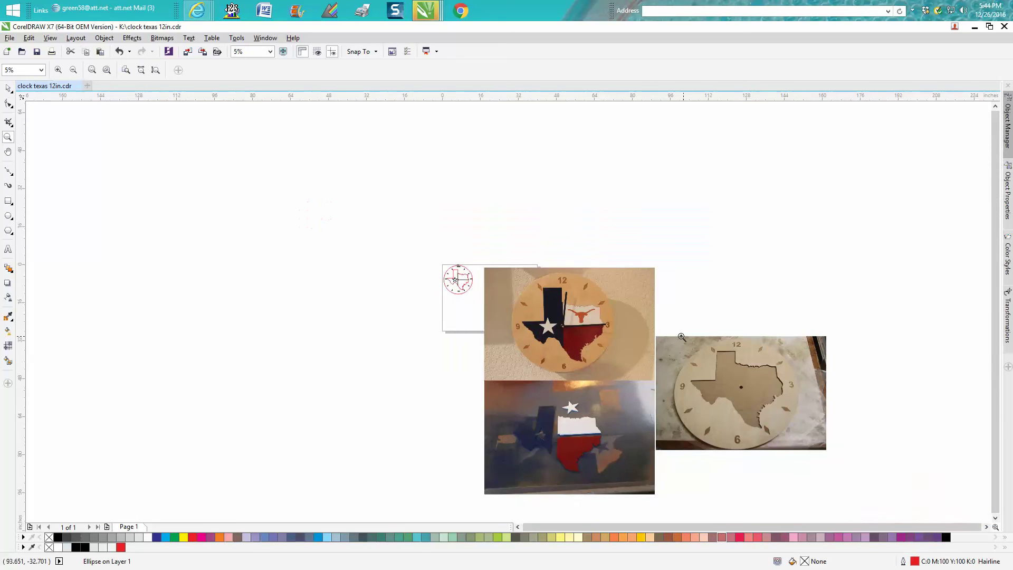
pyautogui.moveTo(513, 393); pyautogui.dragTo(600, 487)
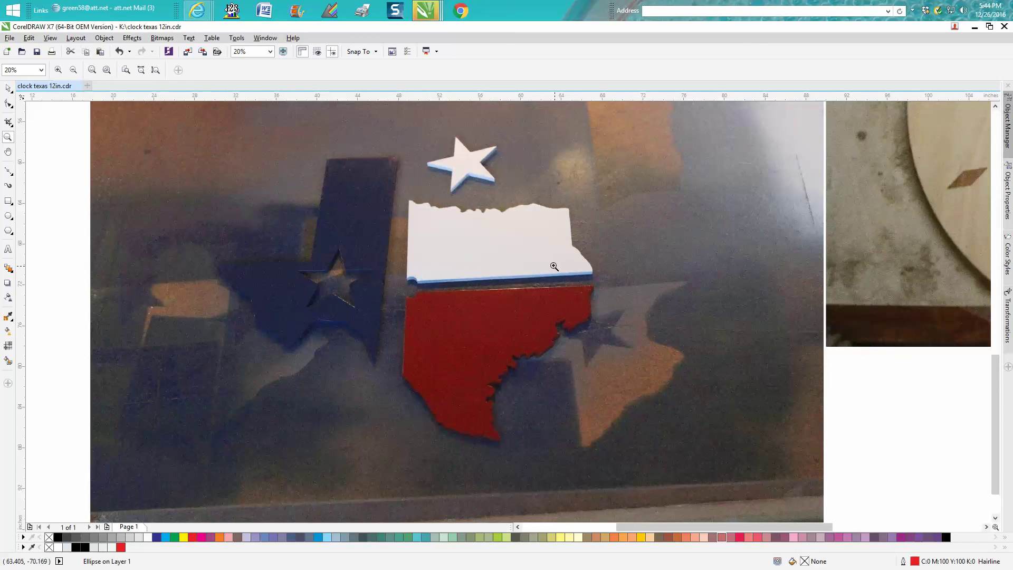
pyautogui.scroll(-2, 552, 265)
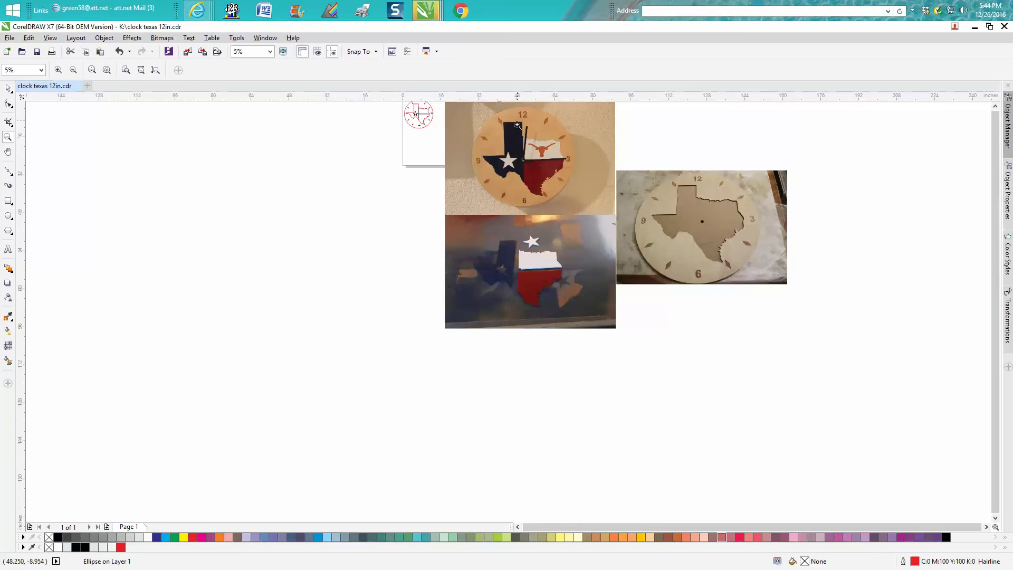
pyautogui.moveTo(521, 123); pyautogui.dragTo(577, 178)
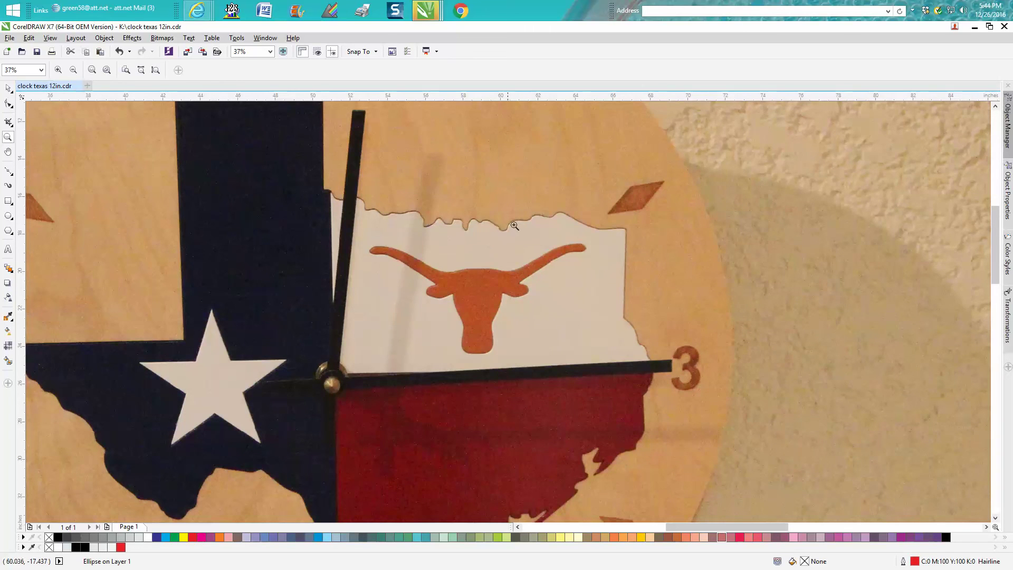
pyautogui.rightClick(594, 230)
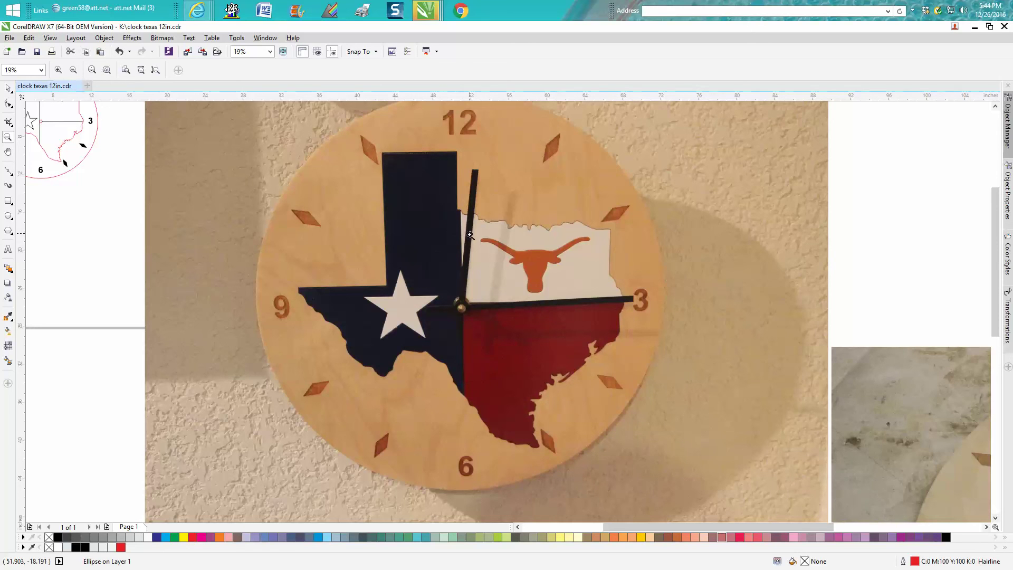
pyautogui.scroll(-2, 463, 244)
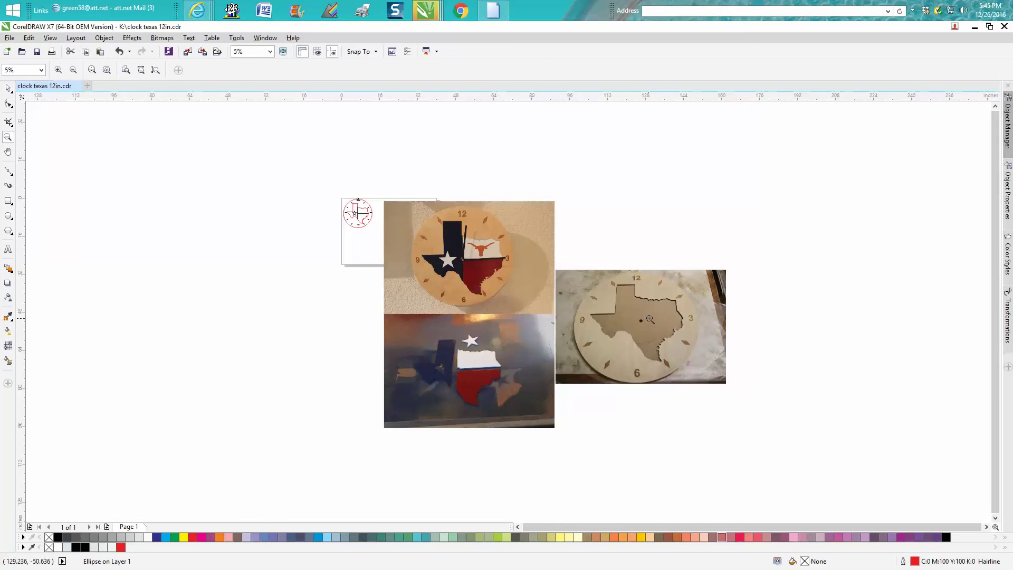
# - Zoom in on the clock drawing and its centre shaft hole, then zoom back out to 50%
pyautogui.moveTo(341, 201); pyautogui.dragTo(388, 236)
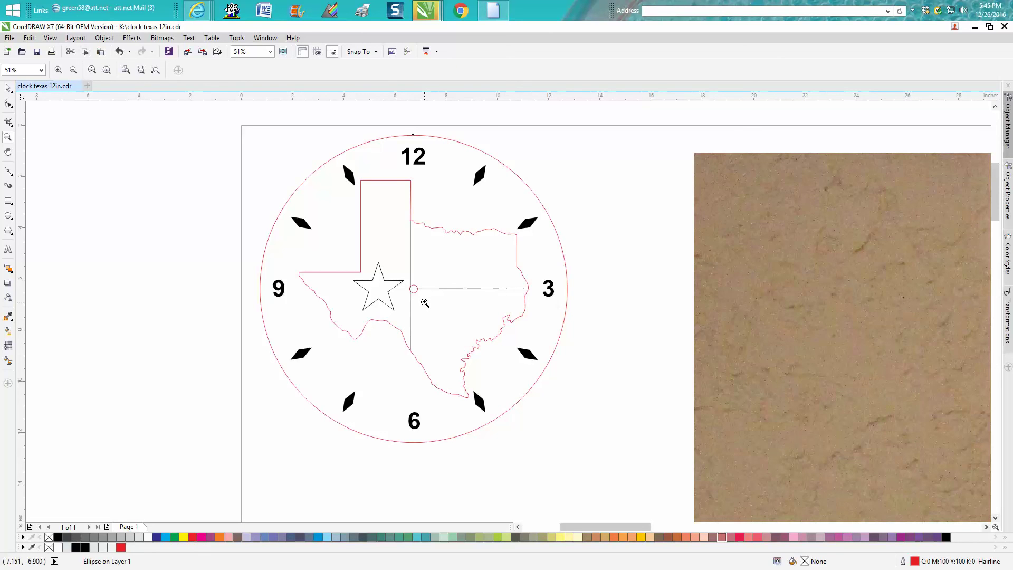
pyautogui.moveTo(402, 278); pyautogui.dragTo(423, 305)
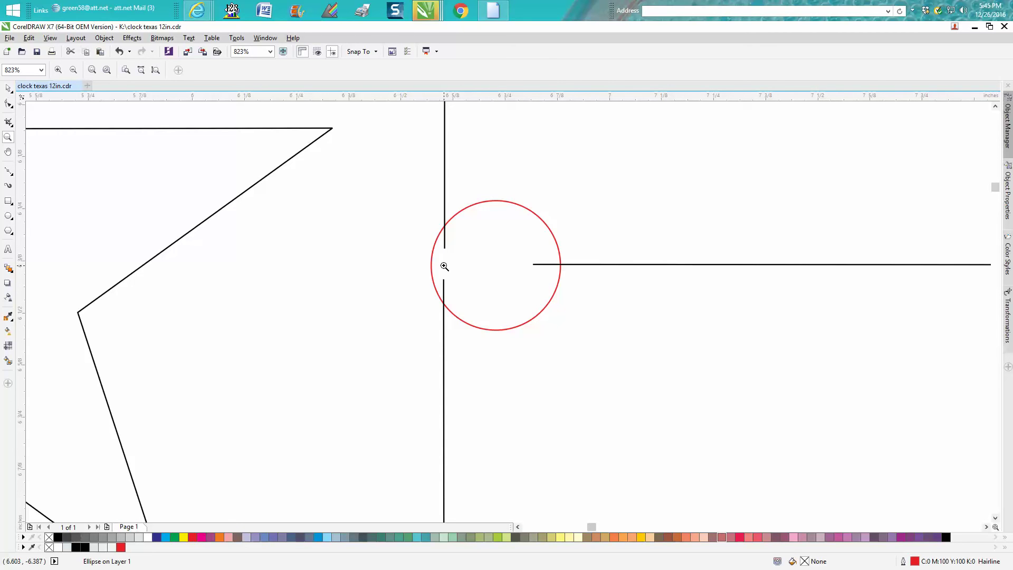
pyautogui.scroll(-2, 444, 267)
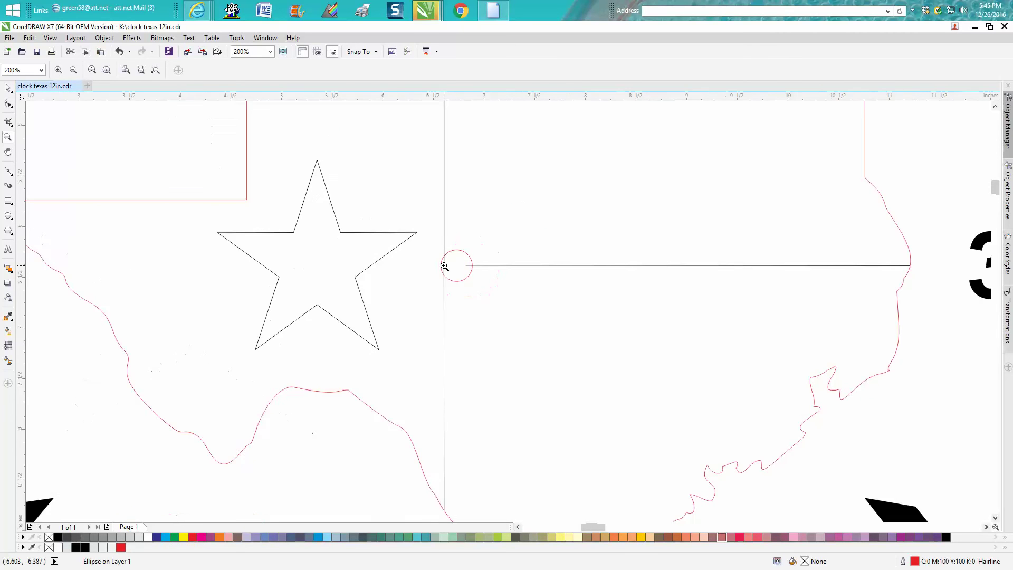
pyautogui.scroll(-1, 444, 266)
pyautogui.scroll(-1, 445, 266)
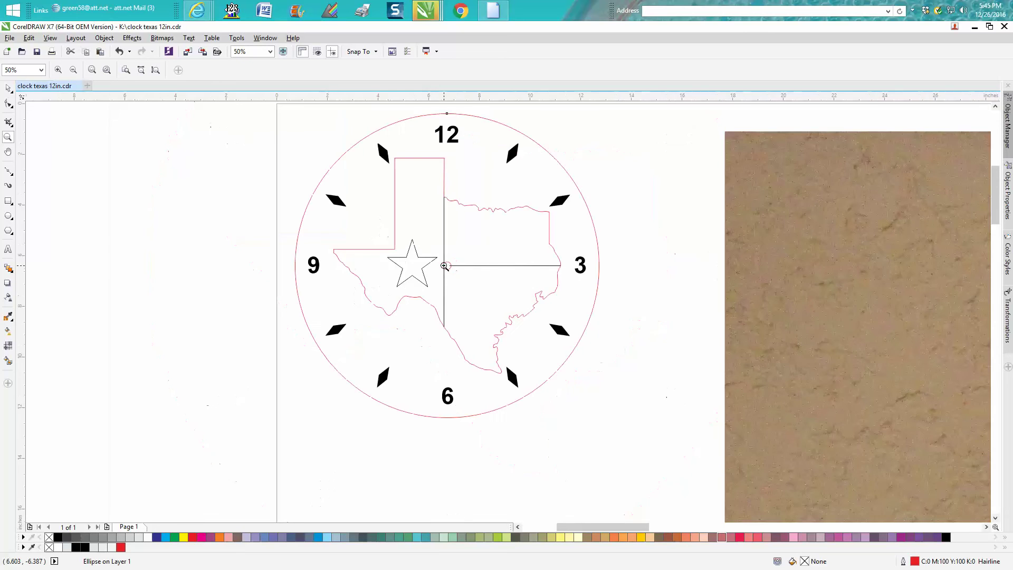